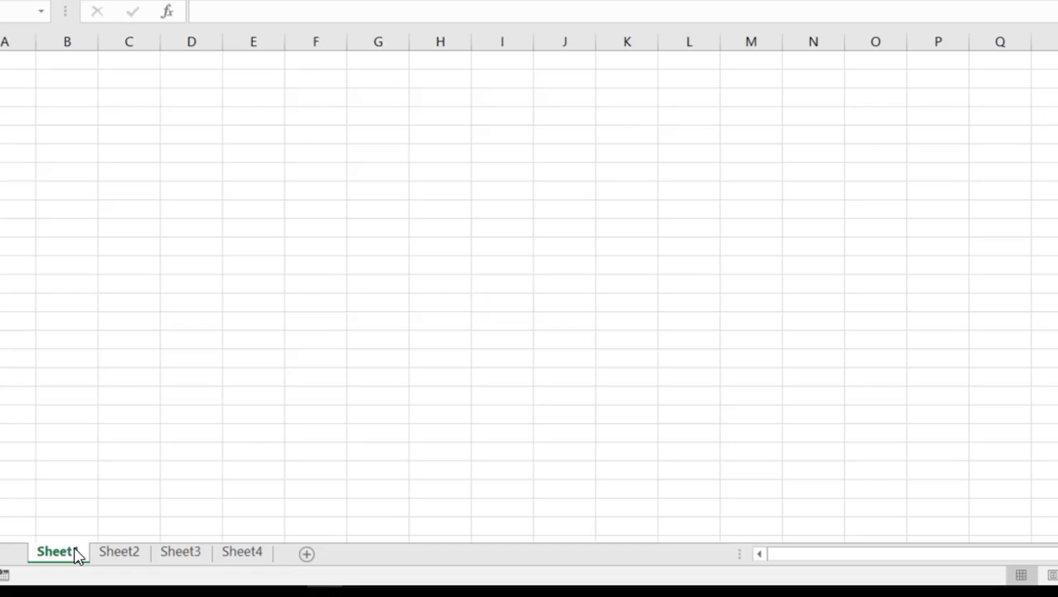
Rename the worksheet Sheet1 as "Sheet A".
left_click(2, 134)
right_click(58, 551)
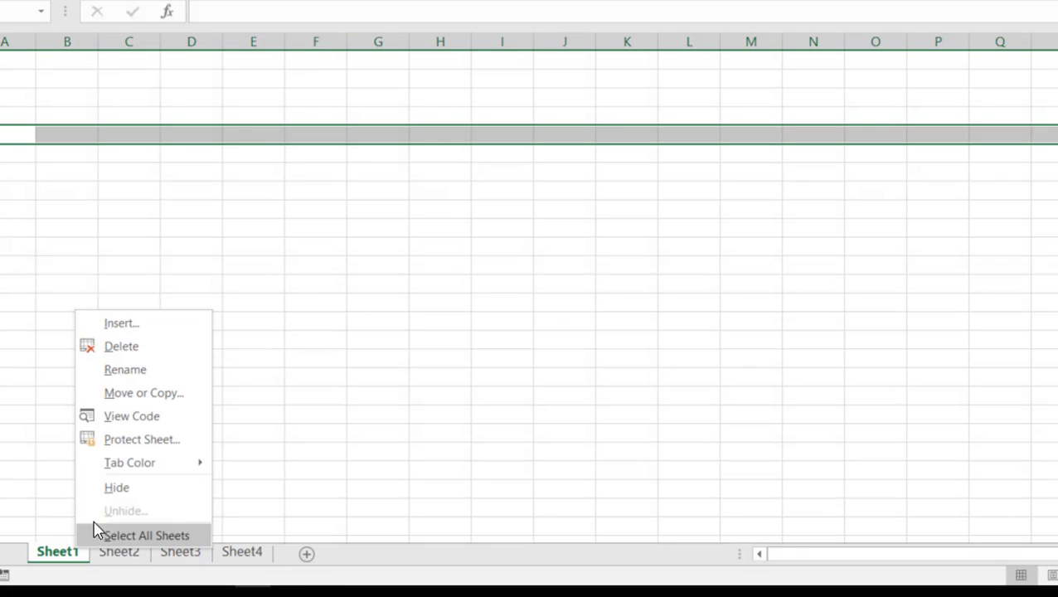
left_click(138, 370)
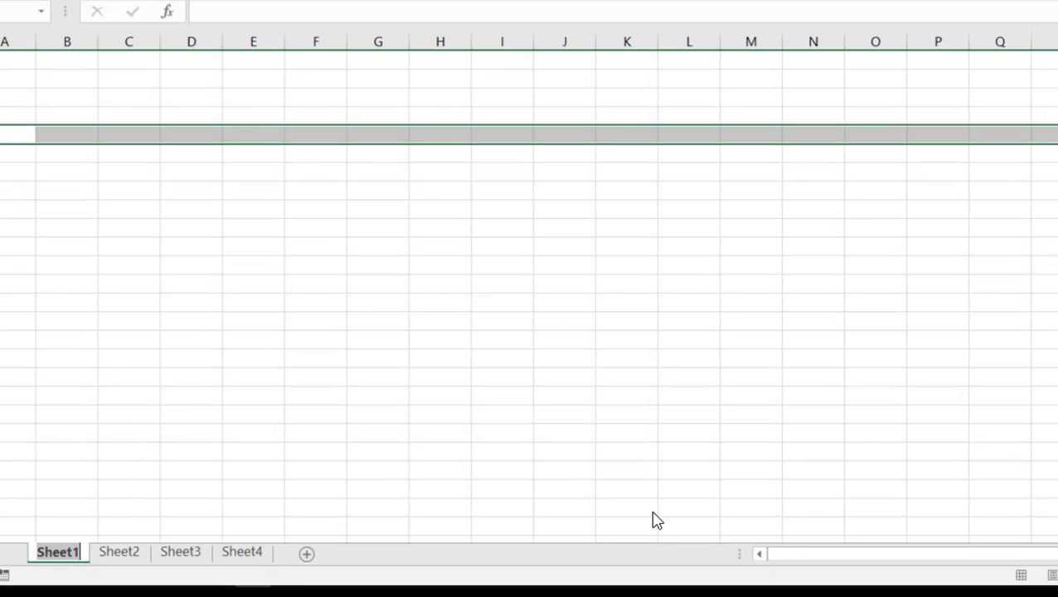
type("Sh")
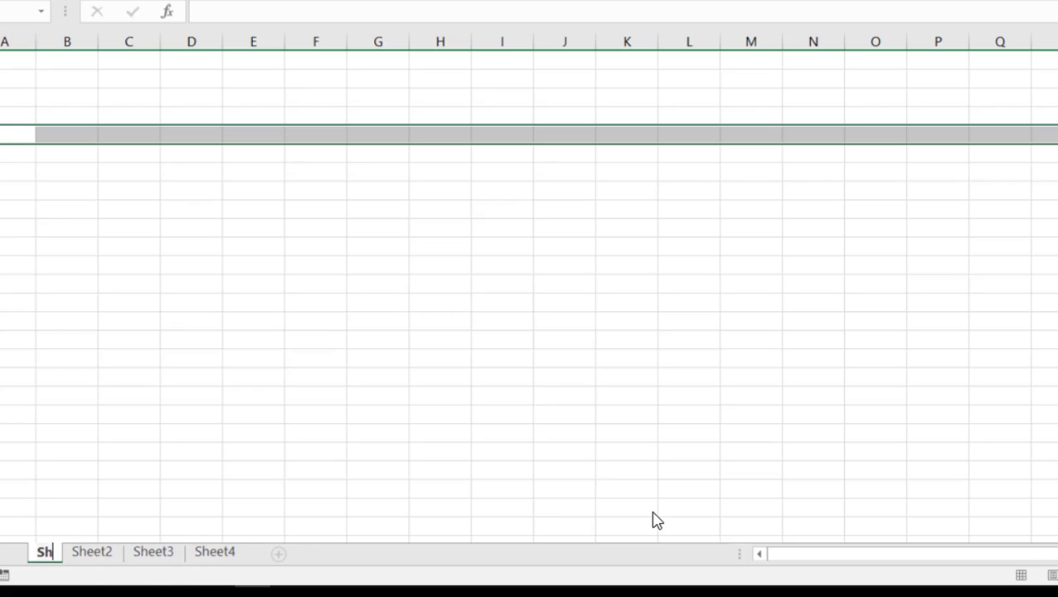
type("eet A")
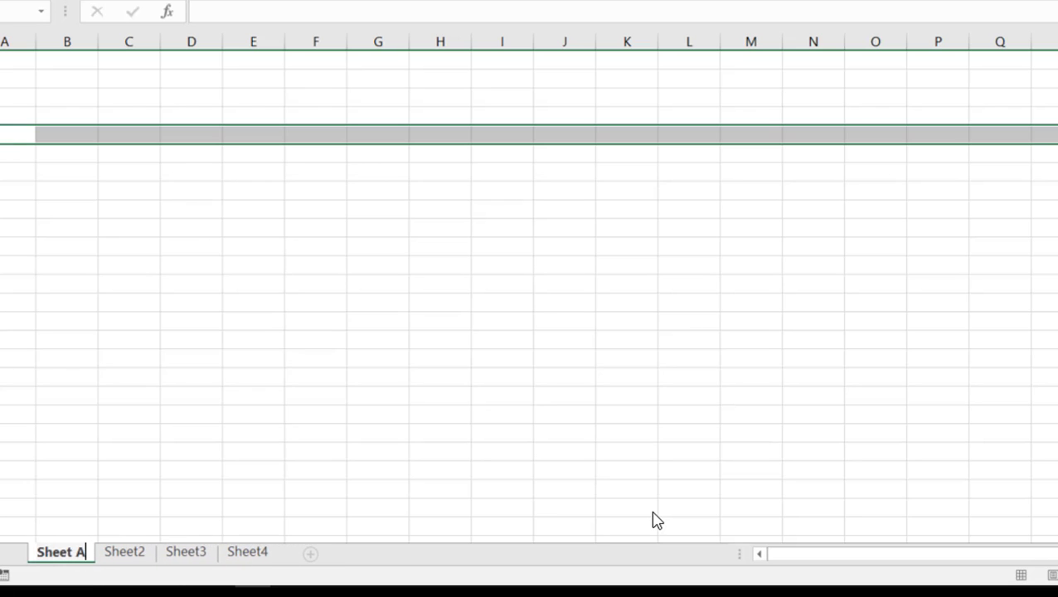
key("Return")
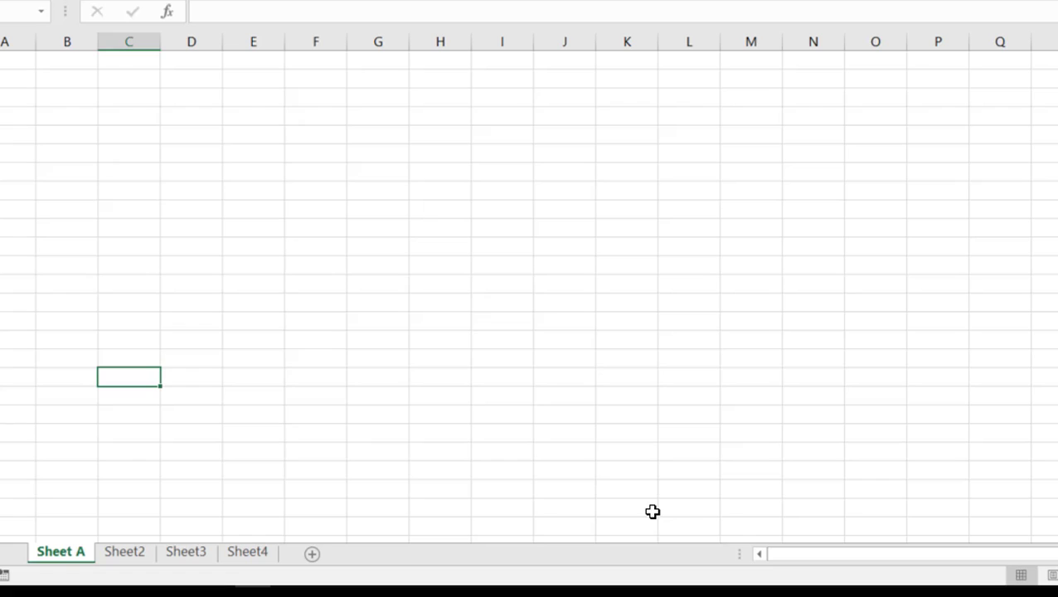
View Sheet2, return to Sheet A, and select column B, row 4 and their shared cell B4 in turn.
left_click(134, 555)
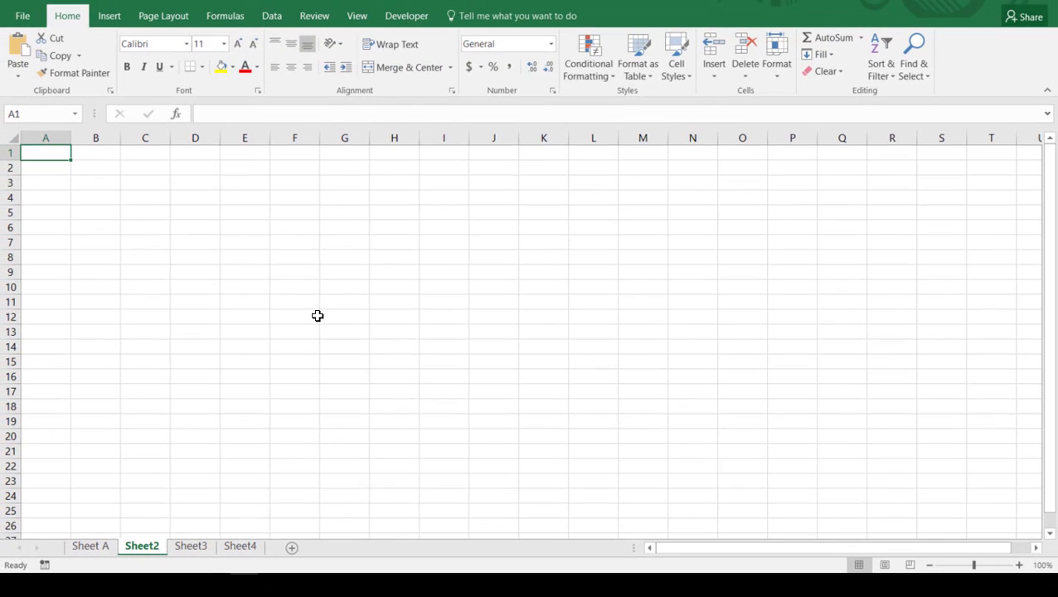
left_click(98, 547)
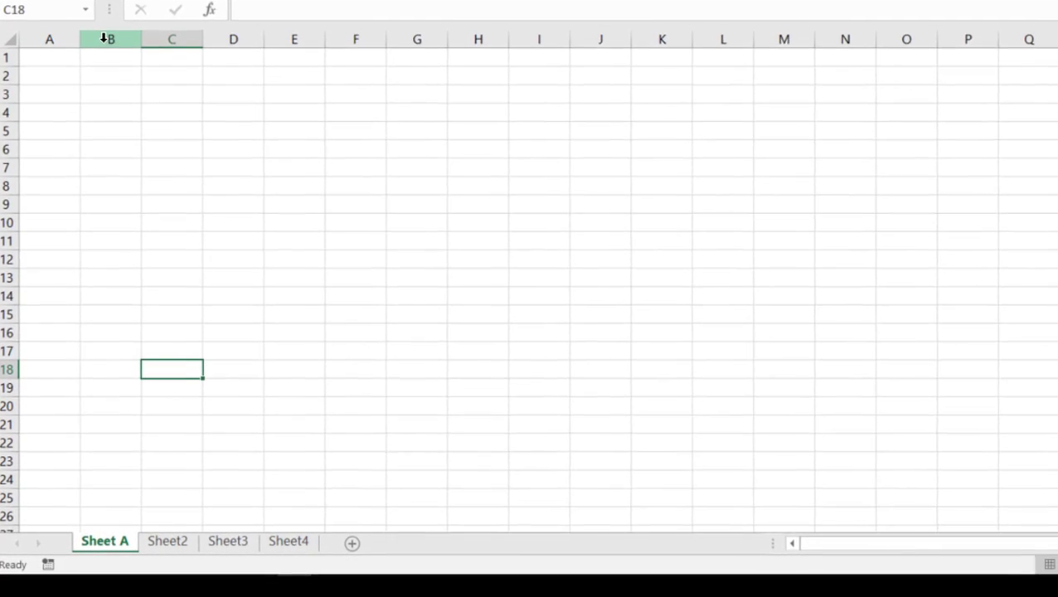
left_click(105, 39)
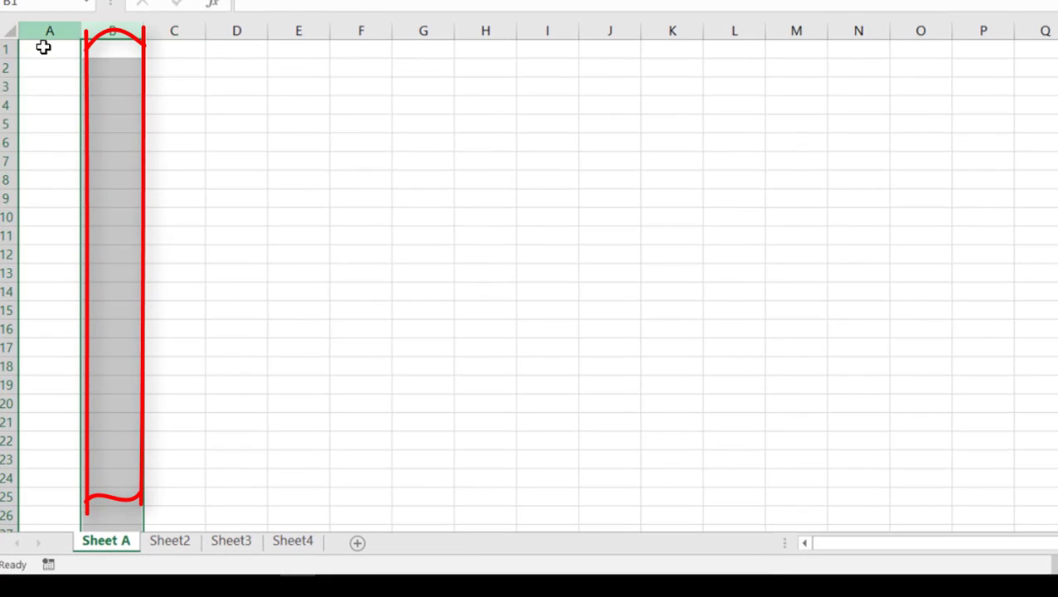
left_click(6, 106)
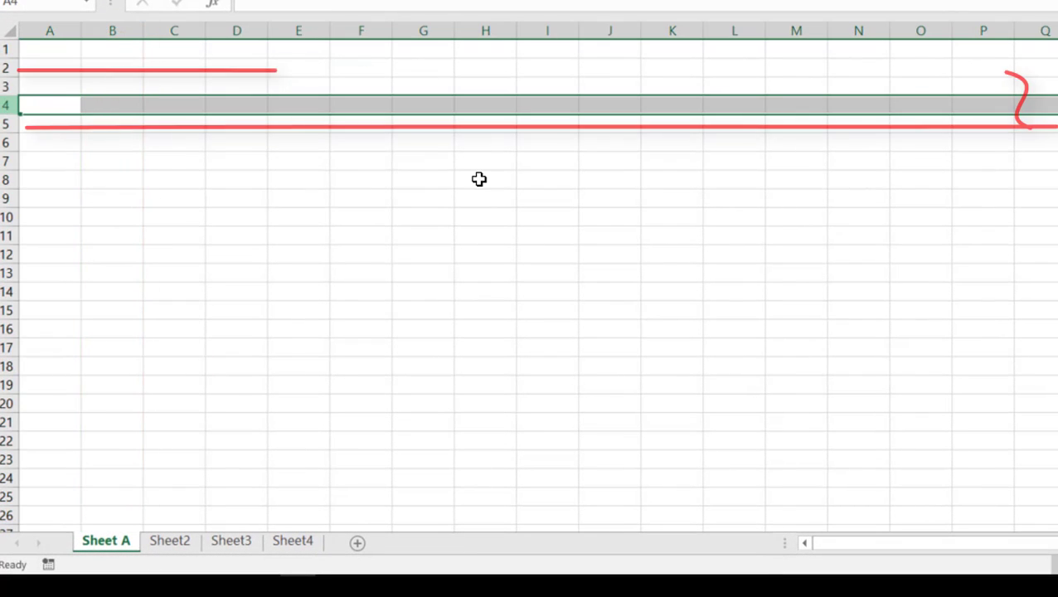
left_click(100, 102)
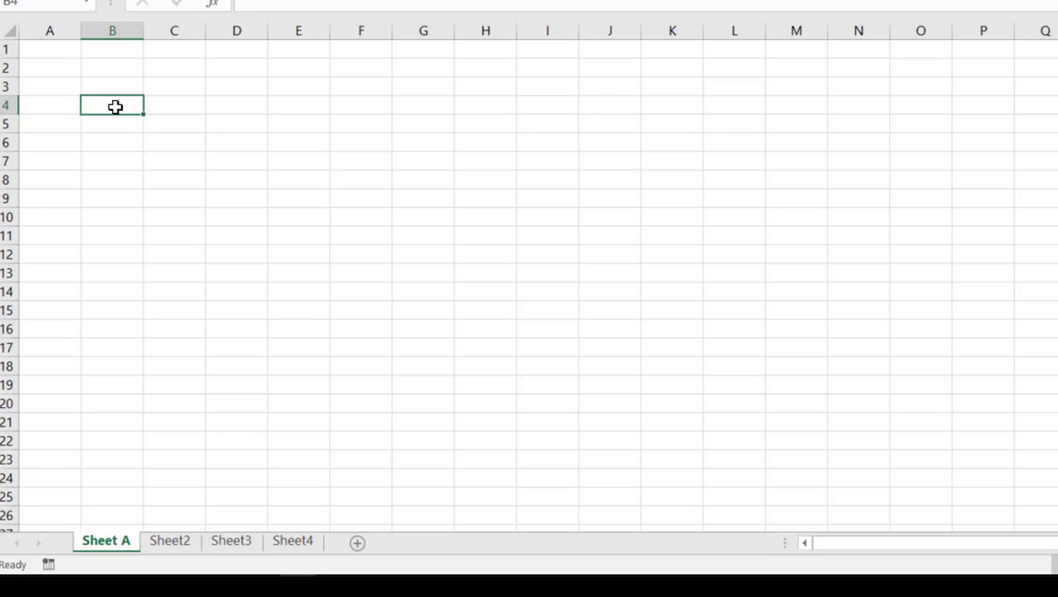
Show how cell E6 is addressed by selecting it, its column E and its row 6, ending on E6.
left_click(287, 145)
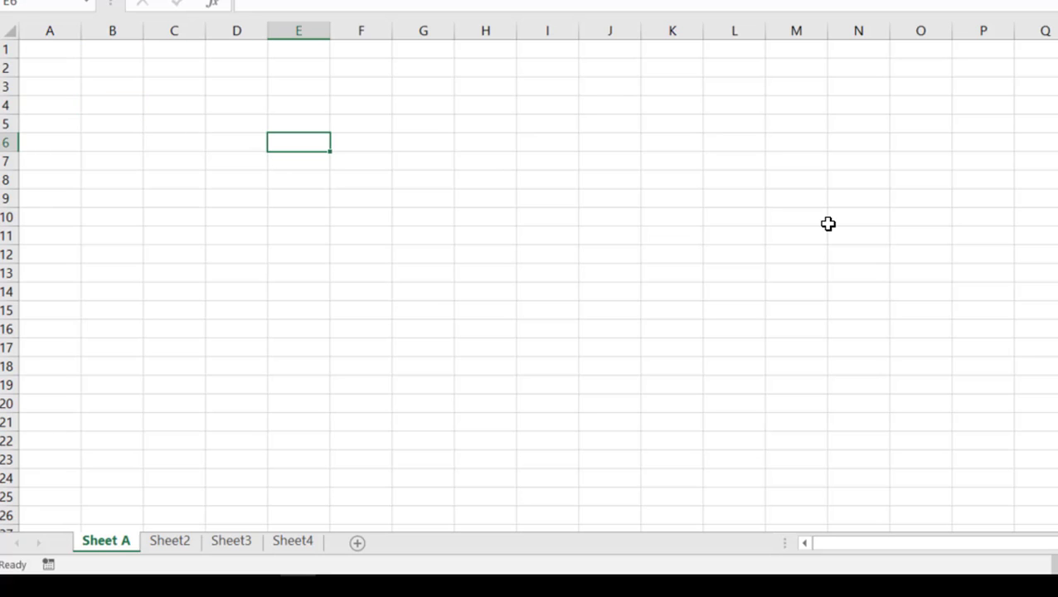
left_click(295, 27)
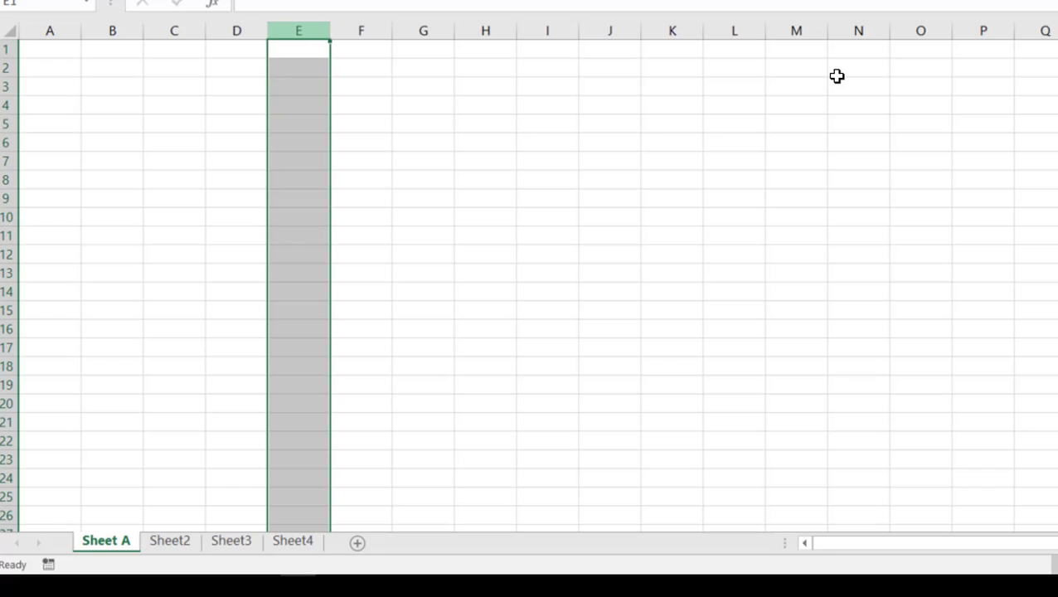
left_click(7, 141)
left_click(287, 143)
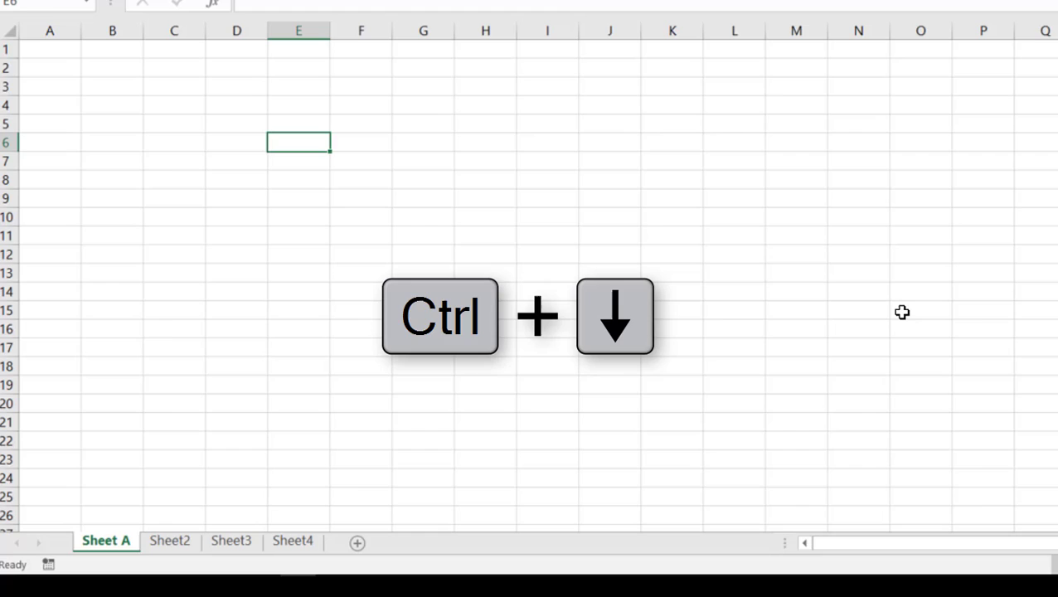
Jump from E6 to the last row, back to the first row, out to the last column and back to A1.
key("ctrl+Down")
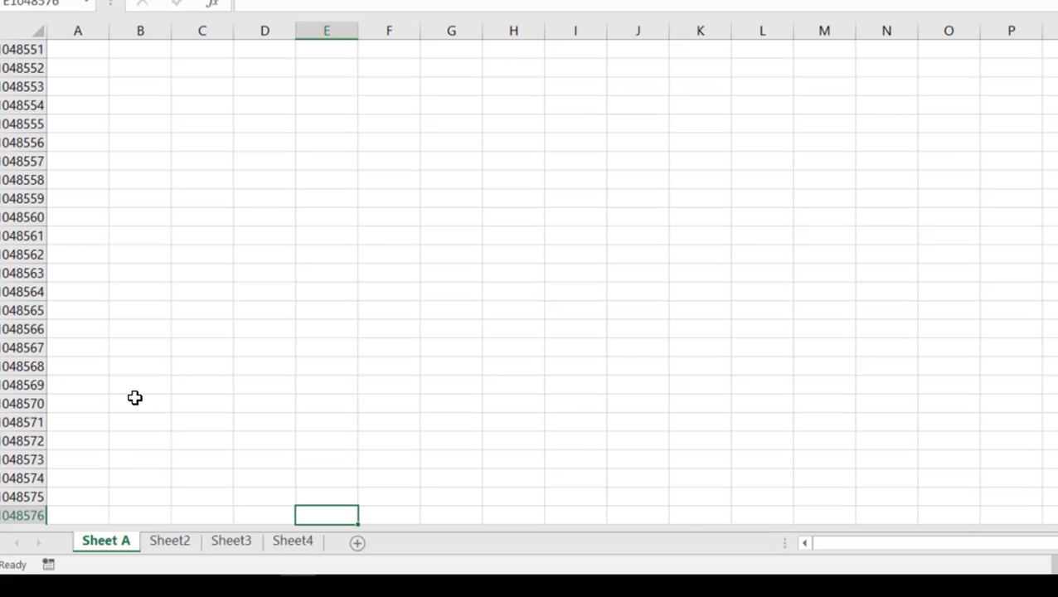
key("ctrl+Up")
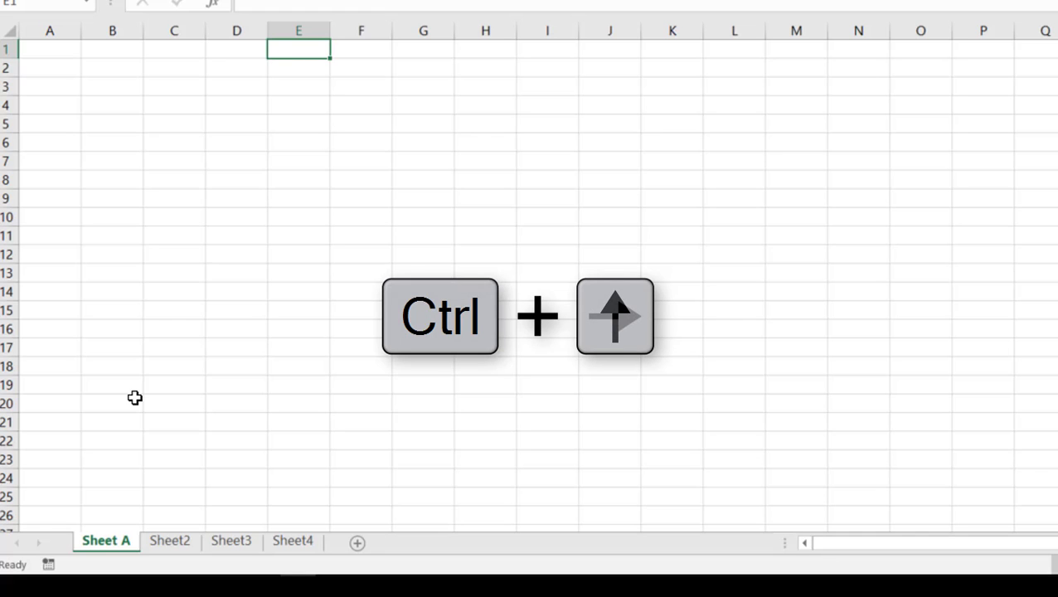
key("ctrl+Right")
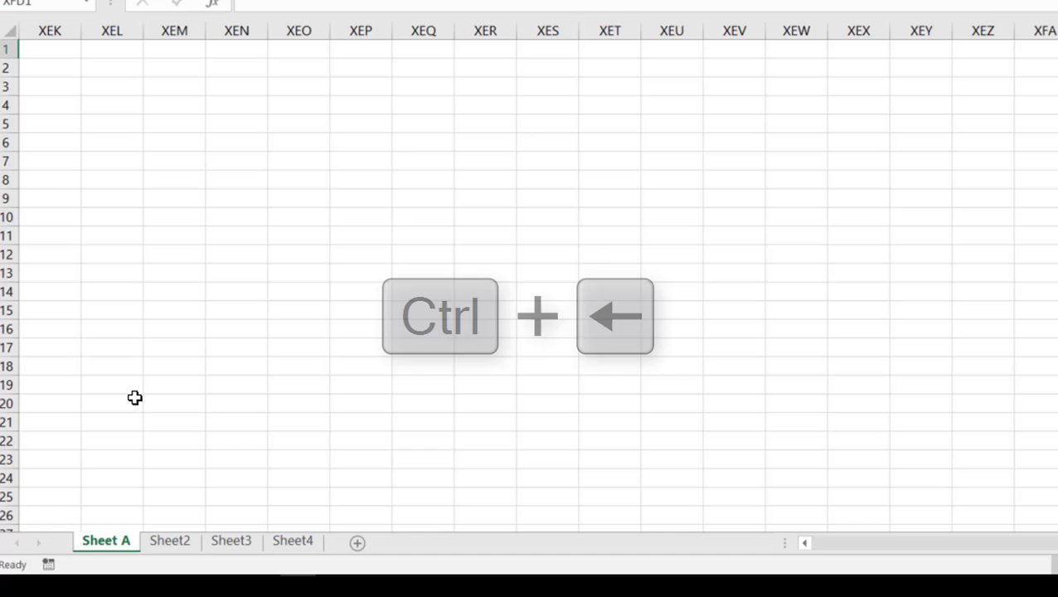
key("ctrl+Left")
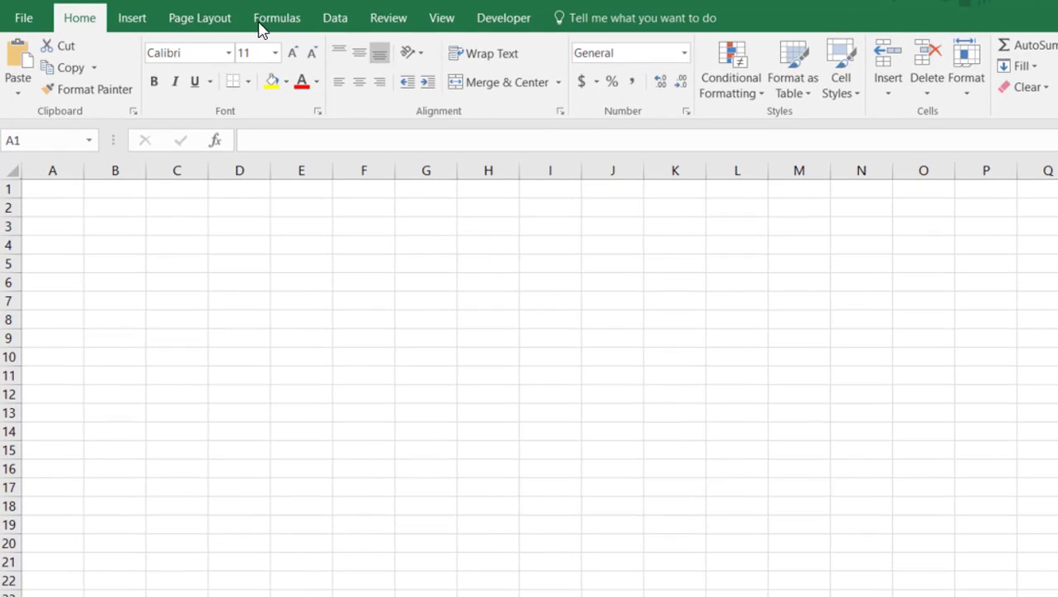
Look through the Insert, Page Layout, Formulas, Data, Review and View command sets in turn.
left_click(132, 25)
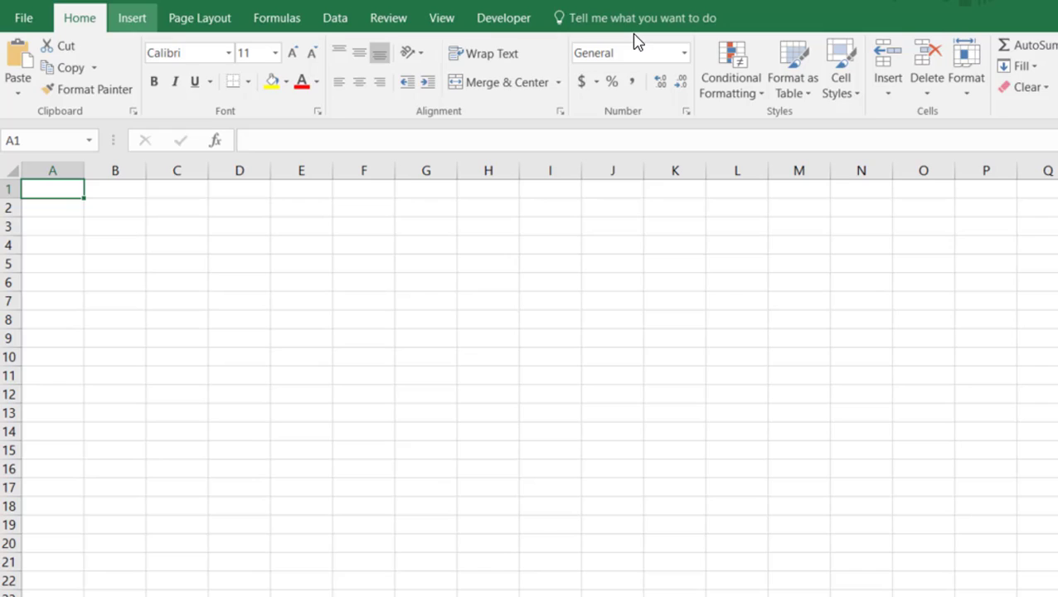
left_click(202, 25)
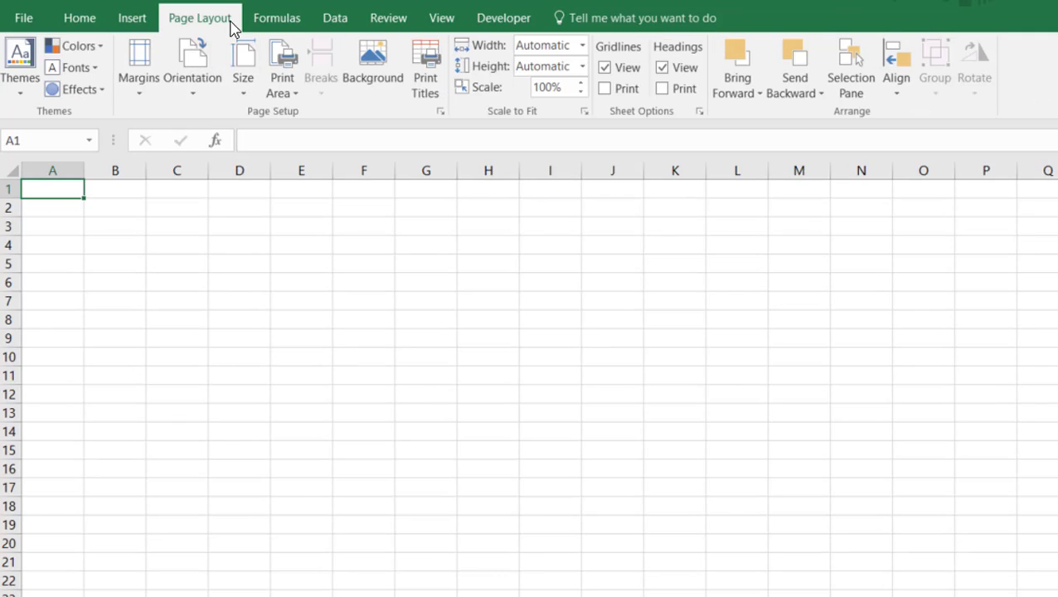
left_click(276, 23)
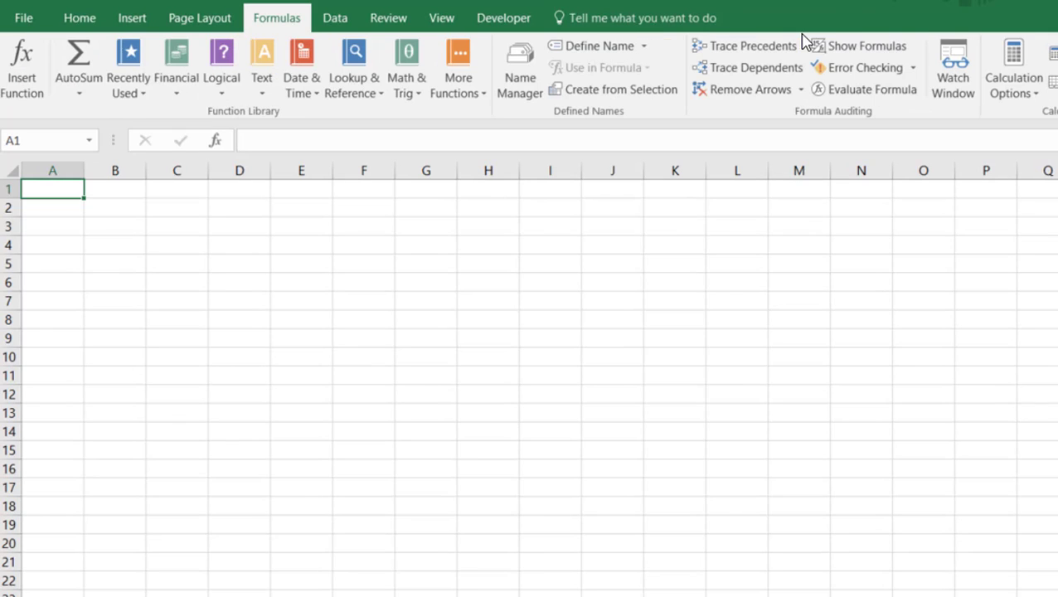
left_click(337, 20)
left_click(392, 21)
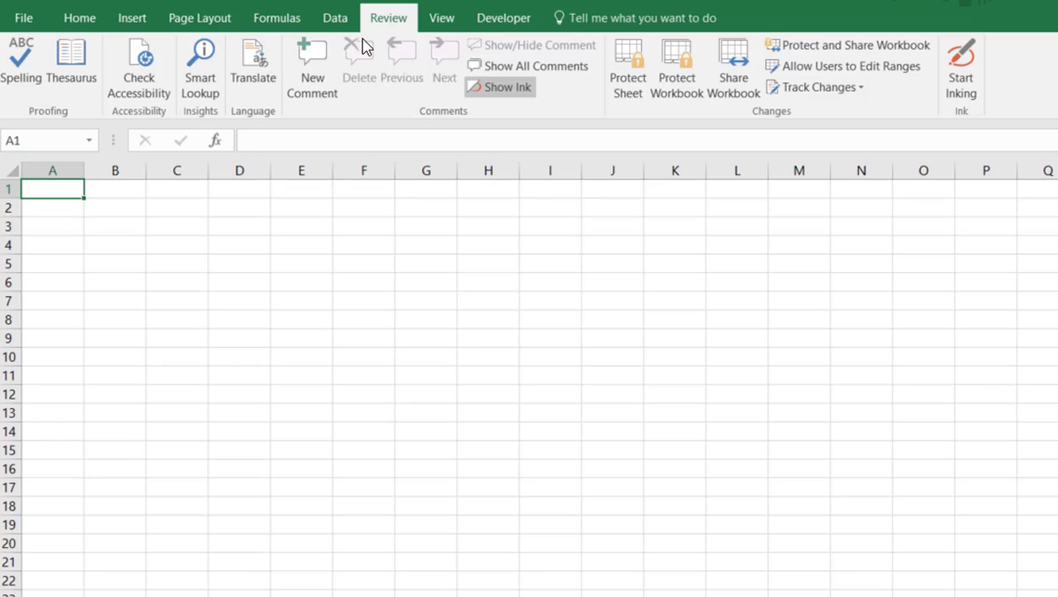
left_click(442, 20)
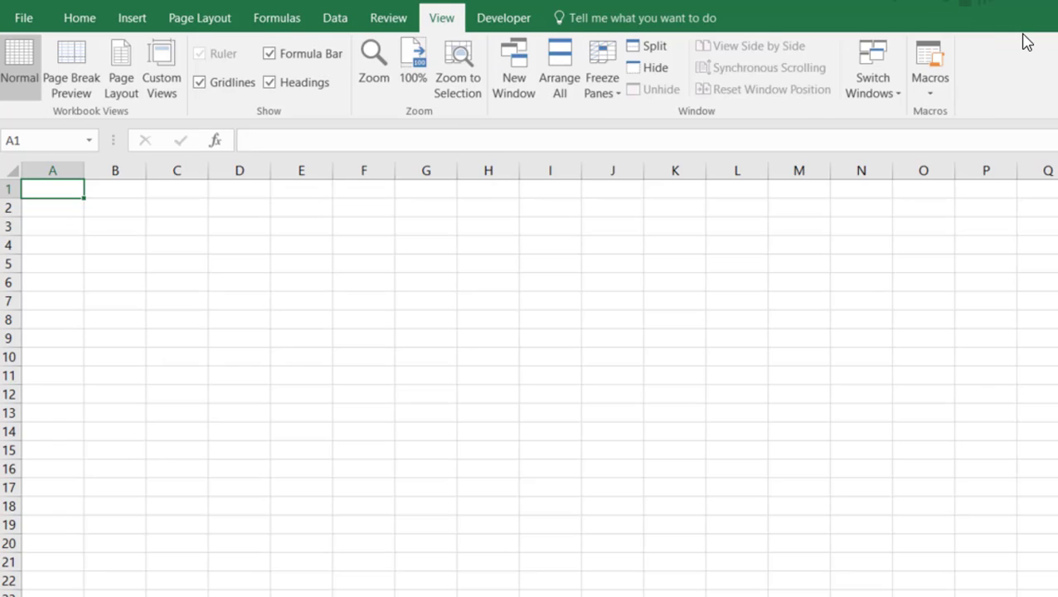
Hide the gridlines on Sheet A and show them again.
left_click(234, 86)
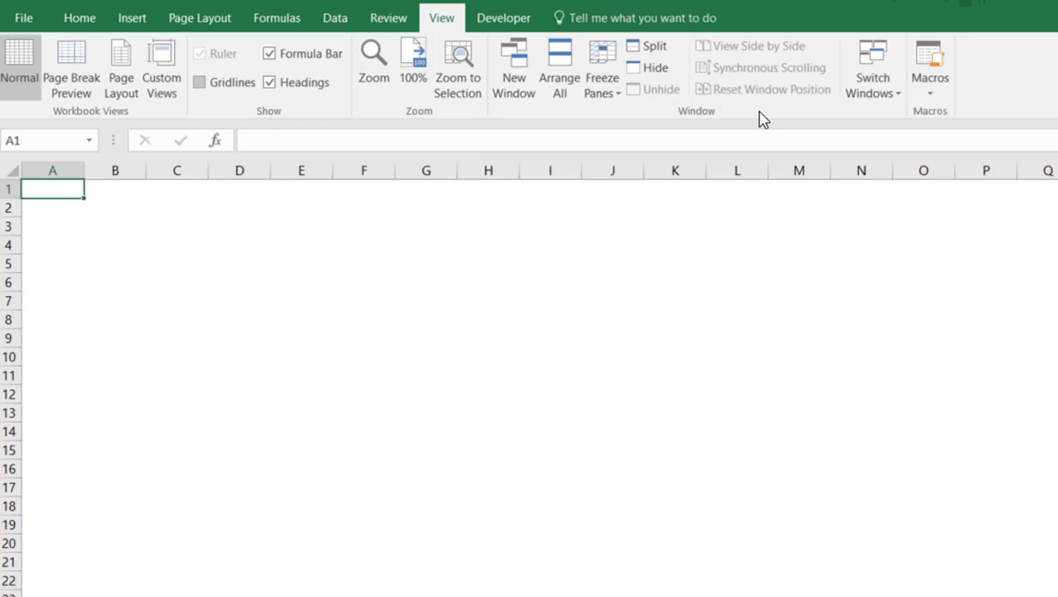
key("alt+w")
key("v")
key("g")
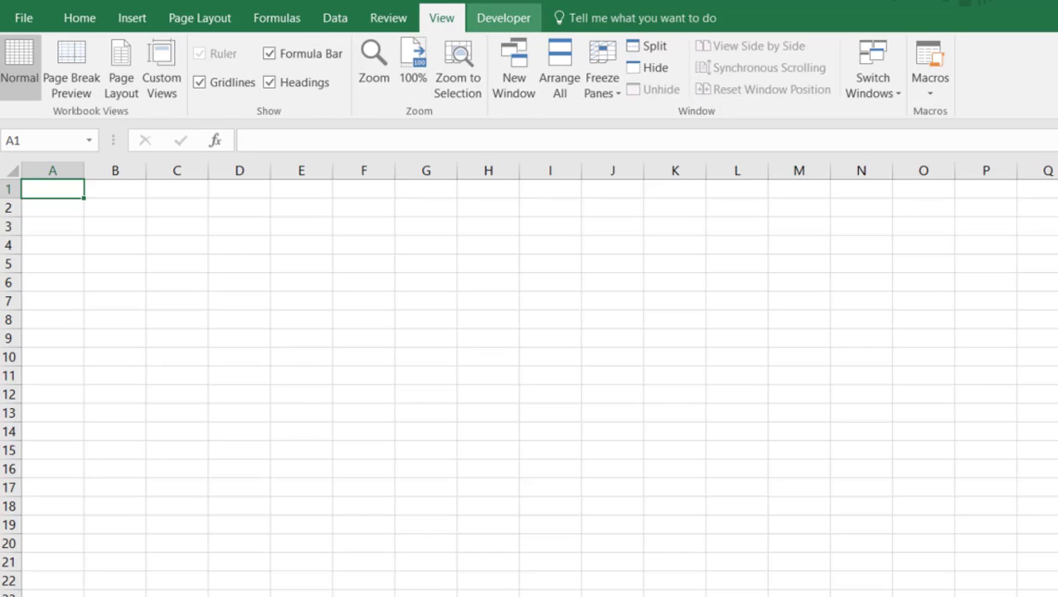
Look over the Developer commands and return to the View commands.
left_click(504, 17)
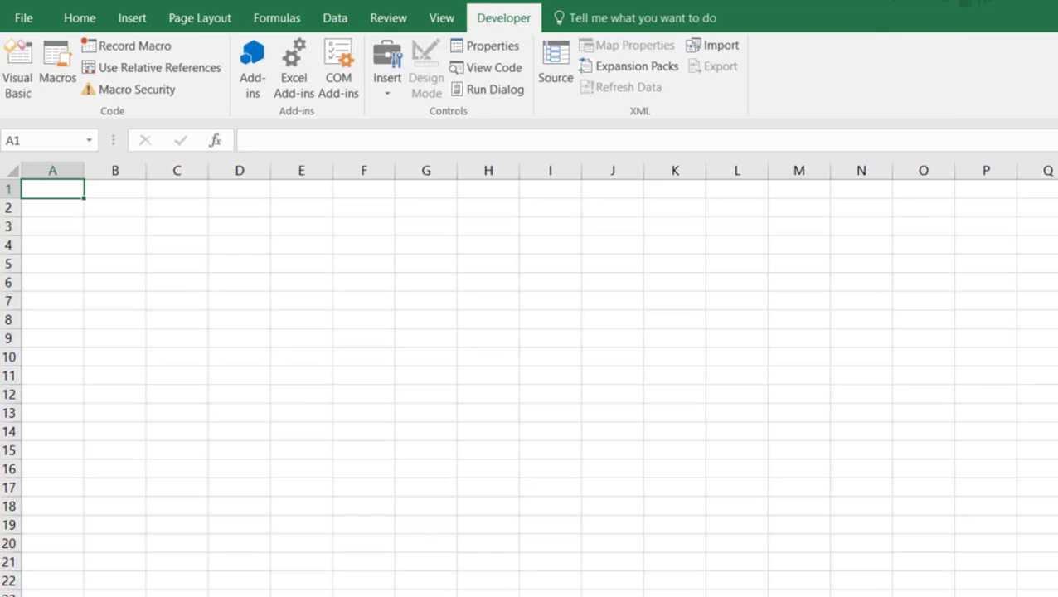
left_click(433, 20)
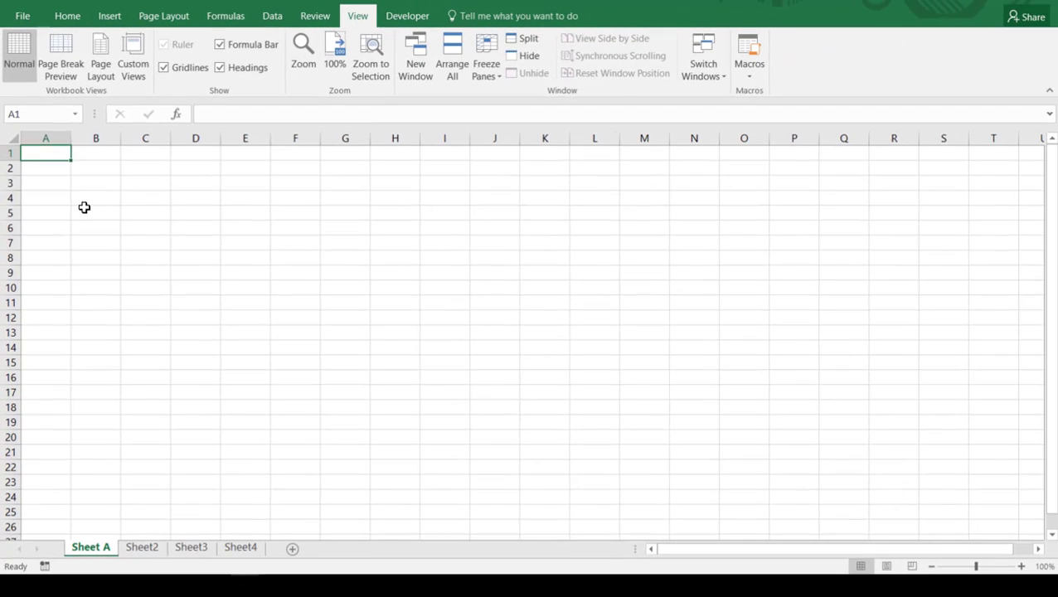
Select cell B5 on Sheet A and step through Sheet2 and Sheet3 to Sheet4.
left_click(115, 264)
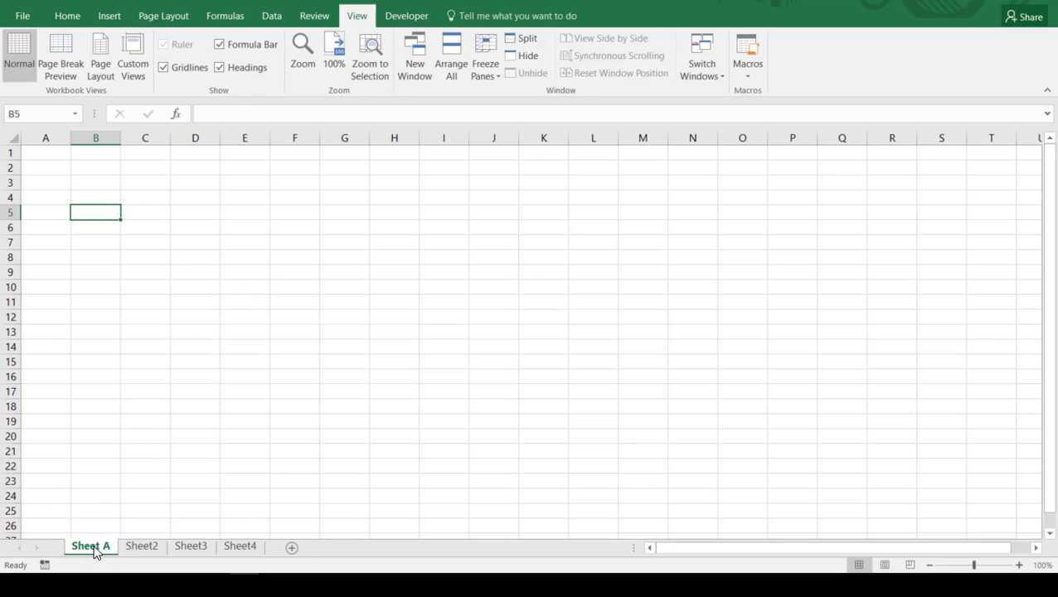
left_click(128, 548)
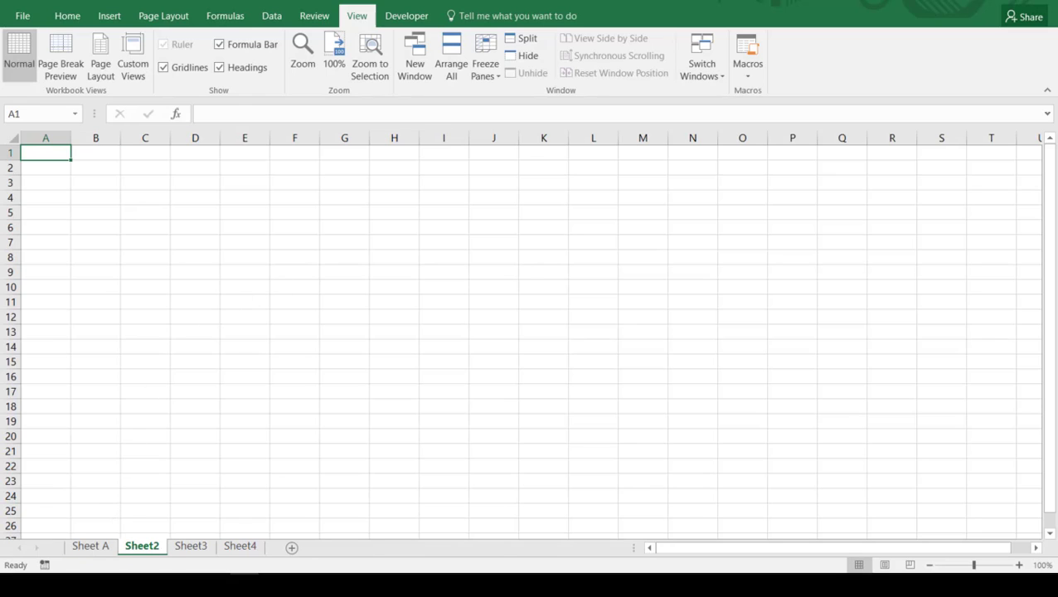
left_click(170, 547)
left_click(238, 549)
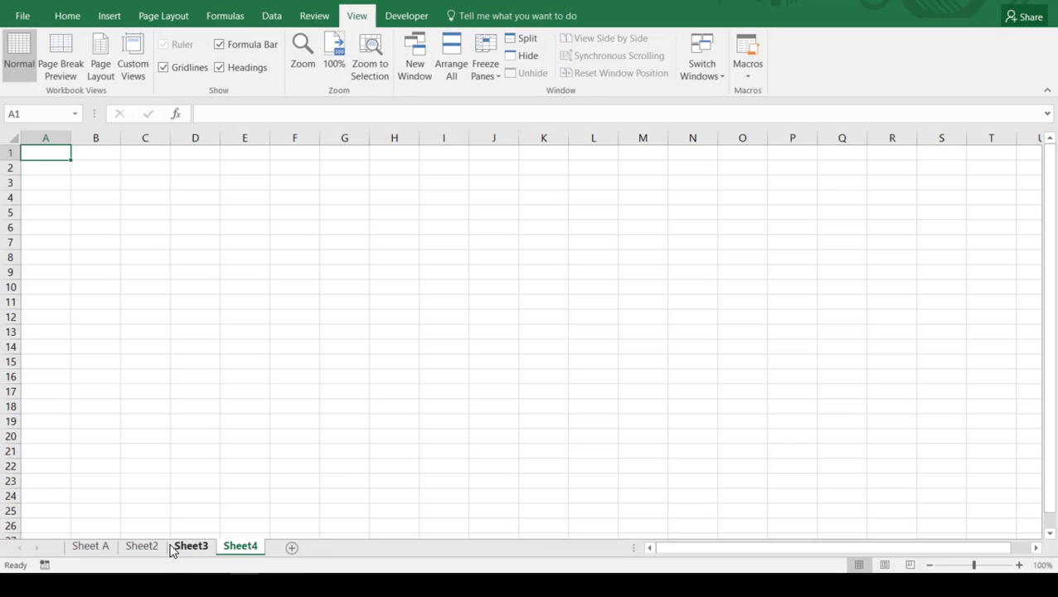
Move the active cell on Sheet4 through C4, E4 and F4, ending on C3.
left_click(139, 197)
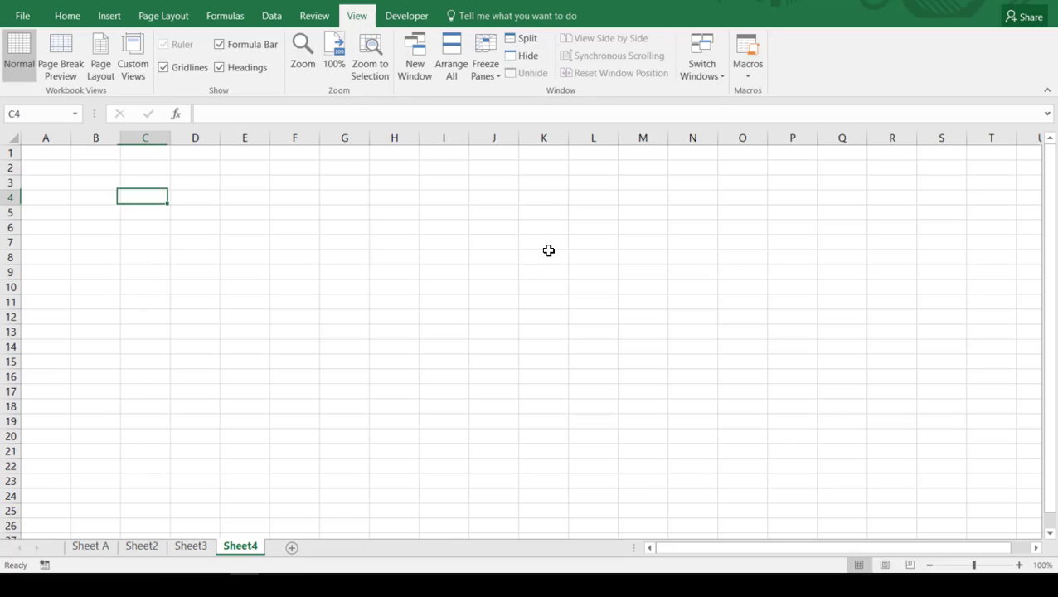
left_click(201, 199)
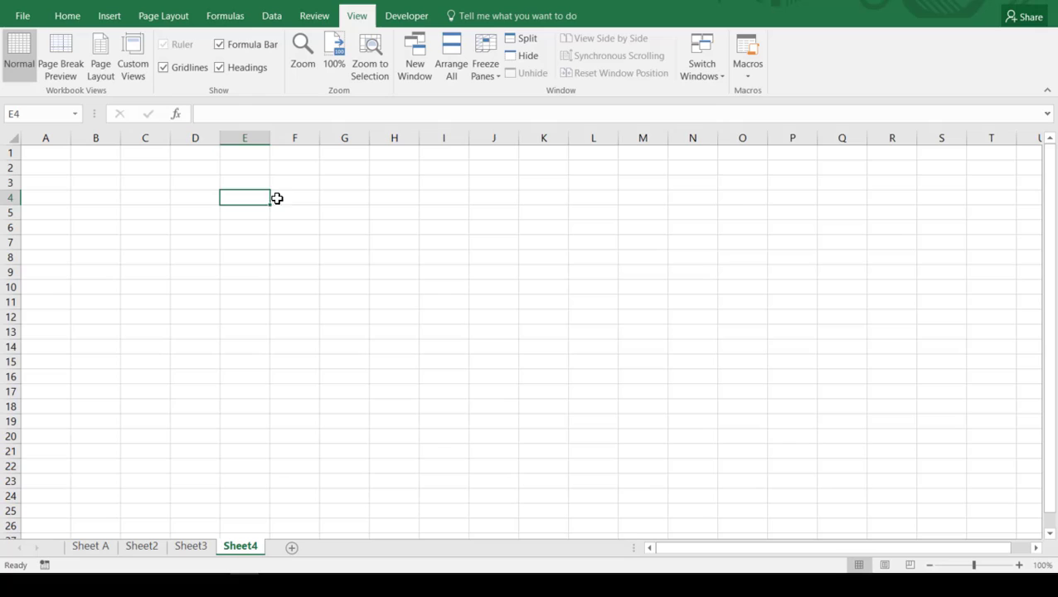
key("Right")
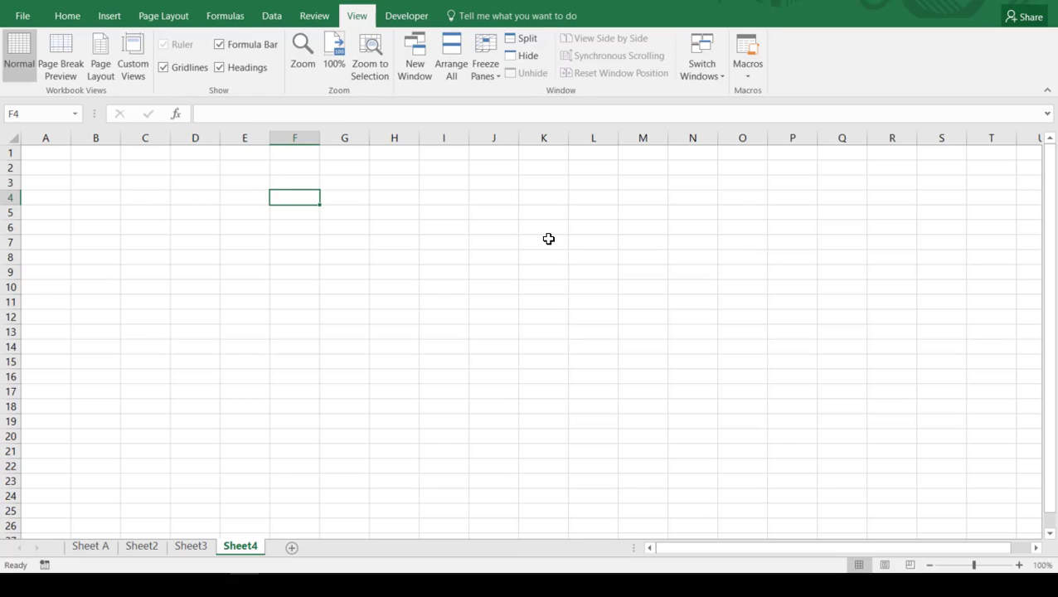
key("Up")
key("Left")
key("Left")
key("Left")
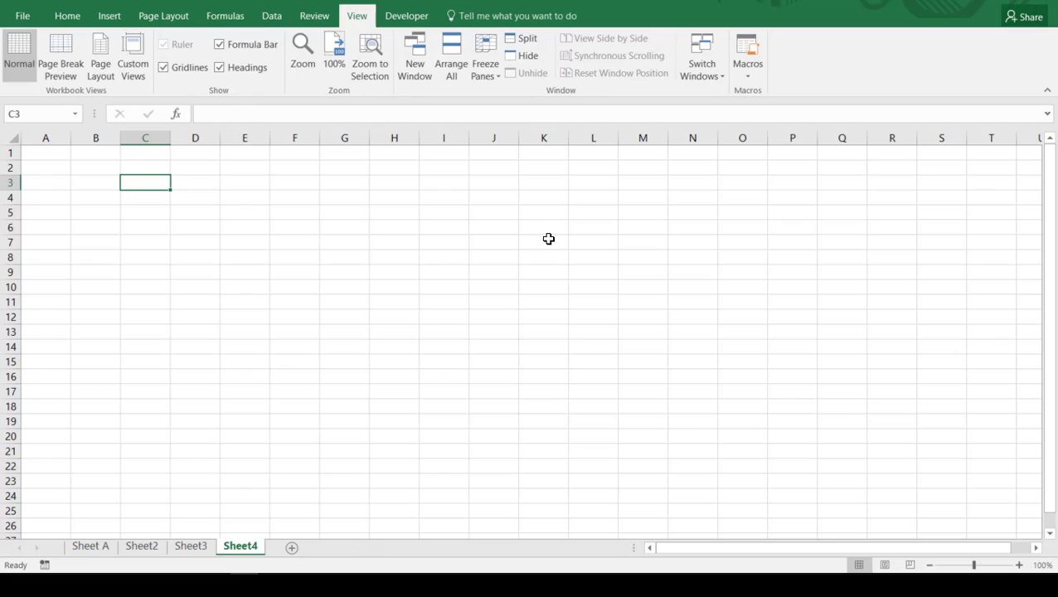